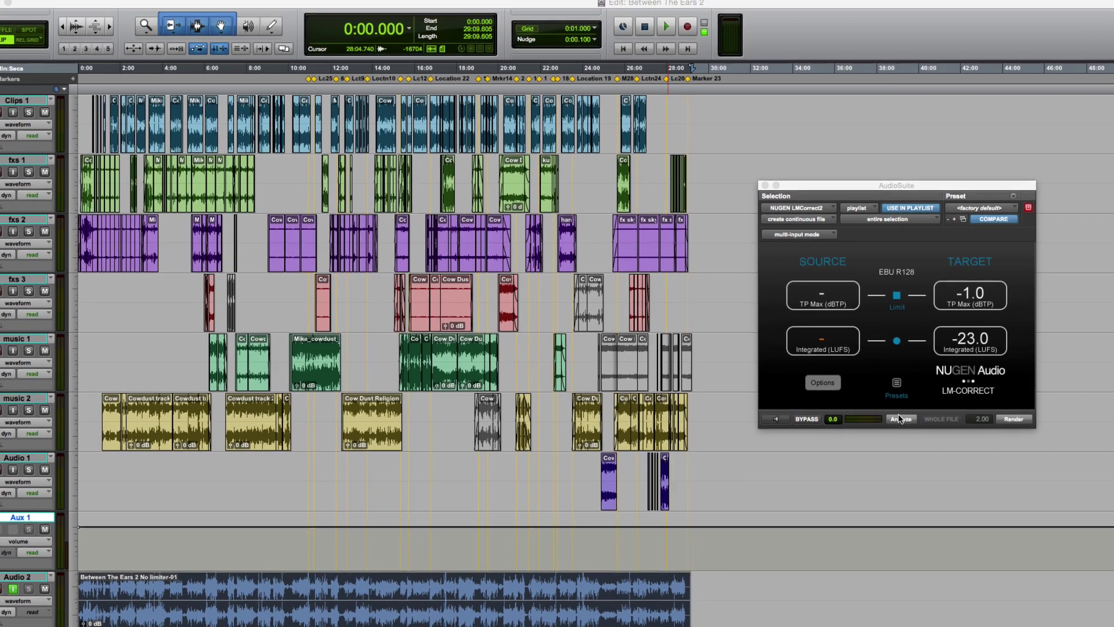
Analyze the Audio 2 mix in LM-Correct: 0.1 dBTP true peak, -22.4 LUFS integrated.
left_click(900, 418)
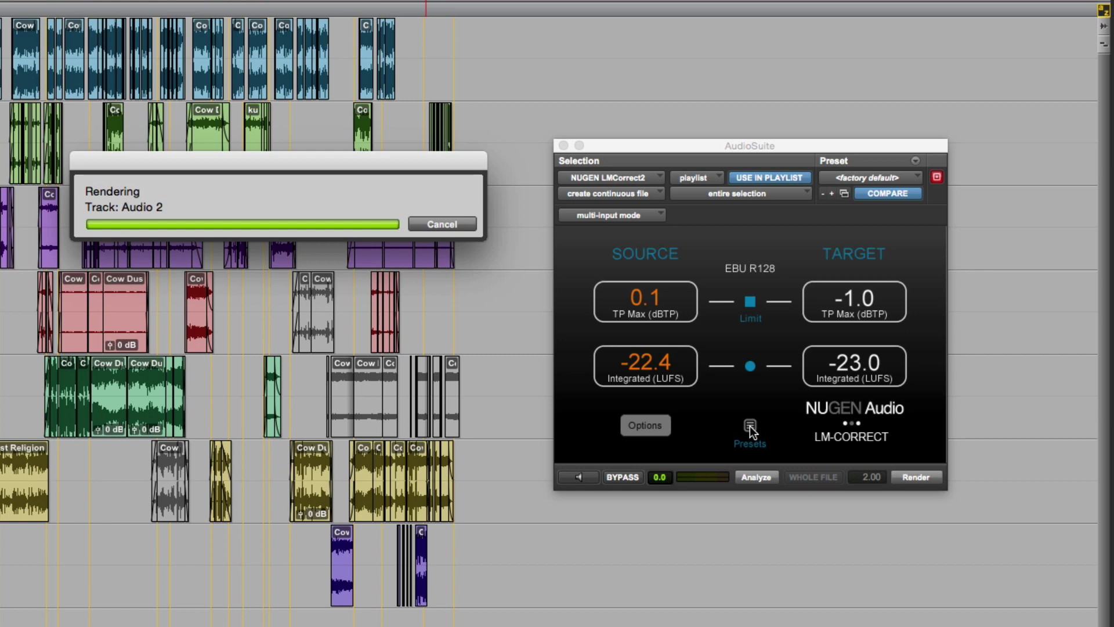
Browse both pages of LM-Correct's loudness presets, including EBU R128 and ATSC A/85.
left_click(749, 426)
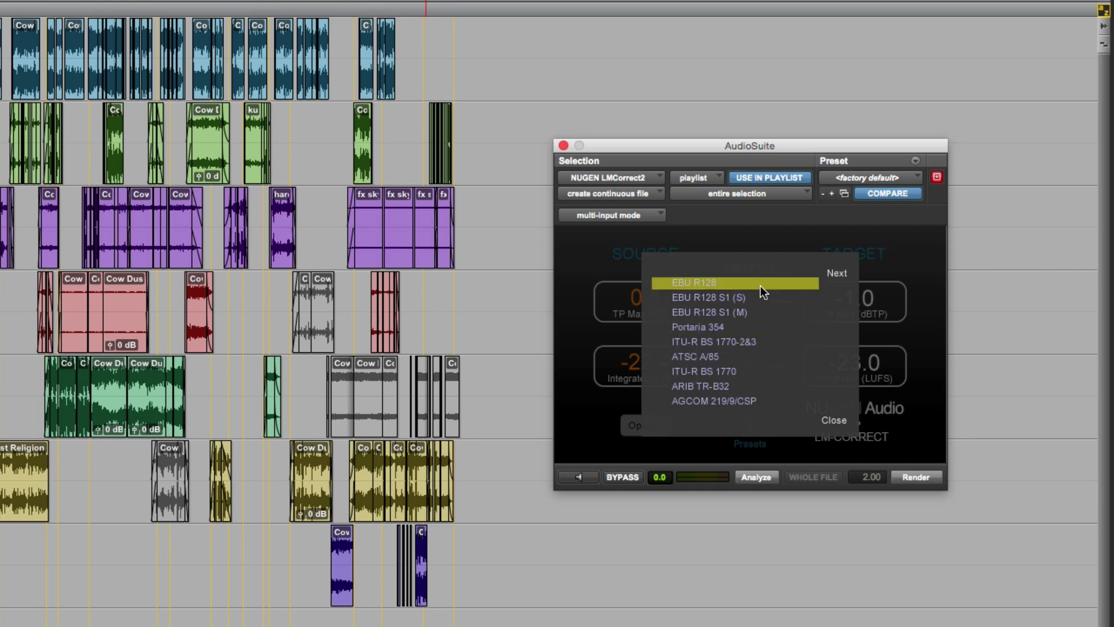
left_click(837, 273)
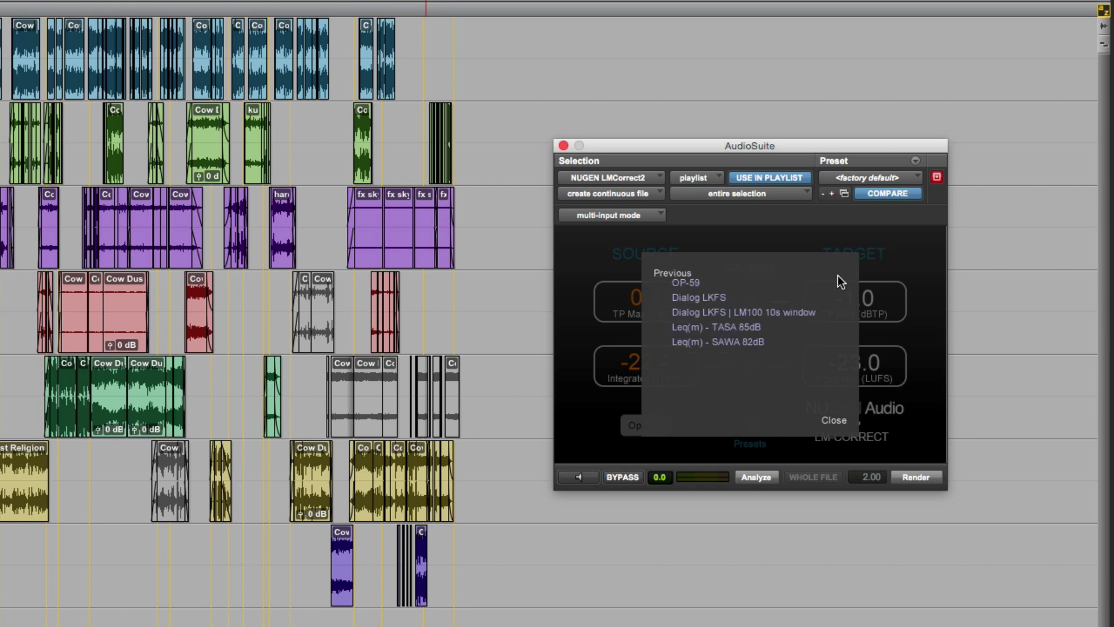
left_click(674, 273)
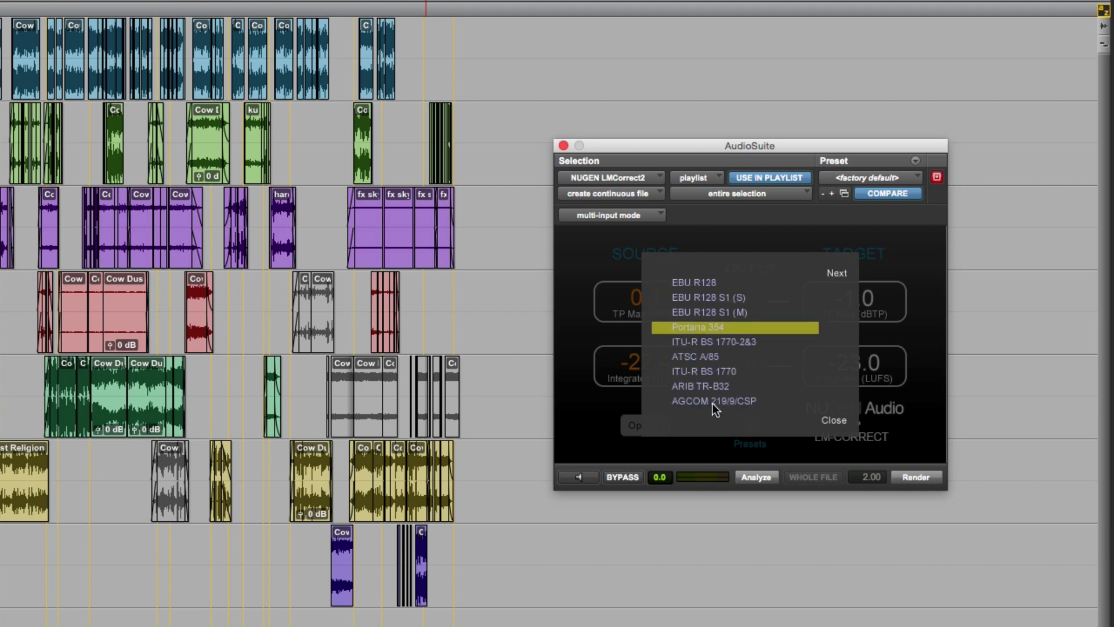
Close the presets list and change the target true-peak maximum from -1.0 to -3.0 dBTP.
left_click(829, 420)
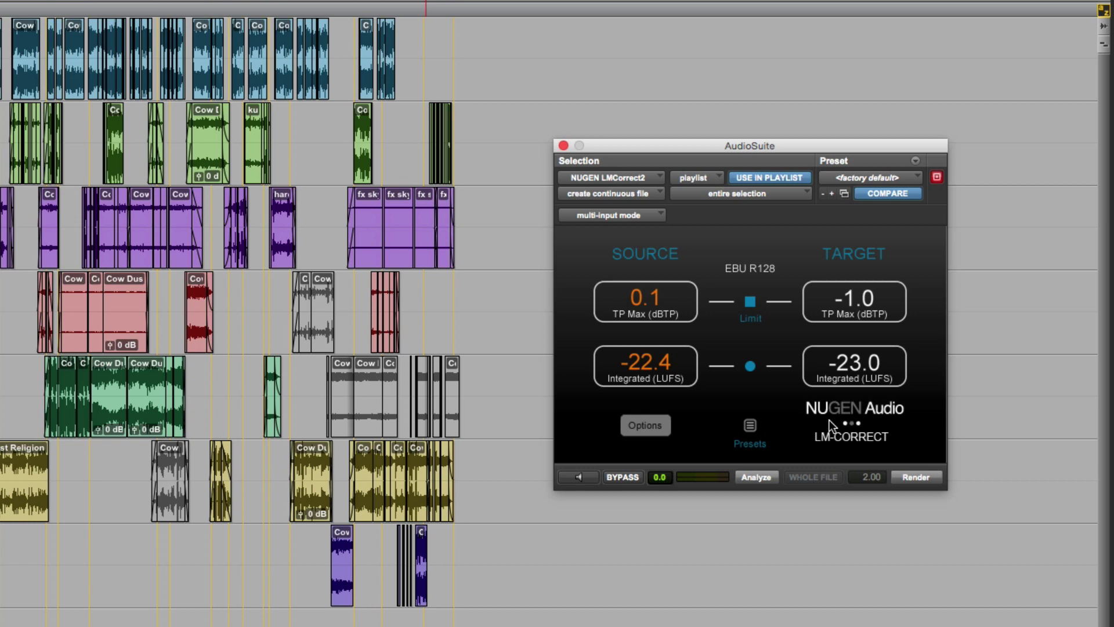
left_click(845, 300)
left_click(819, 295)
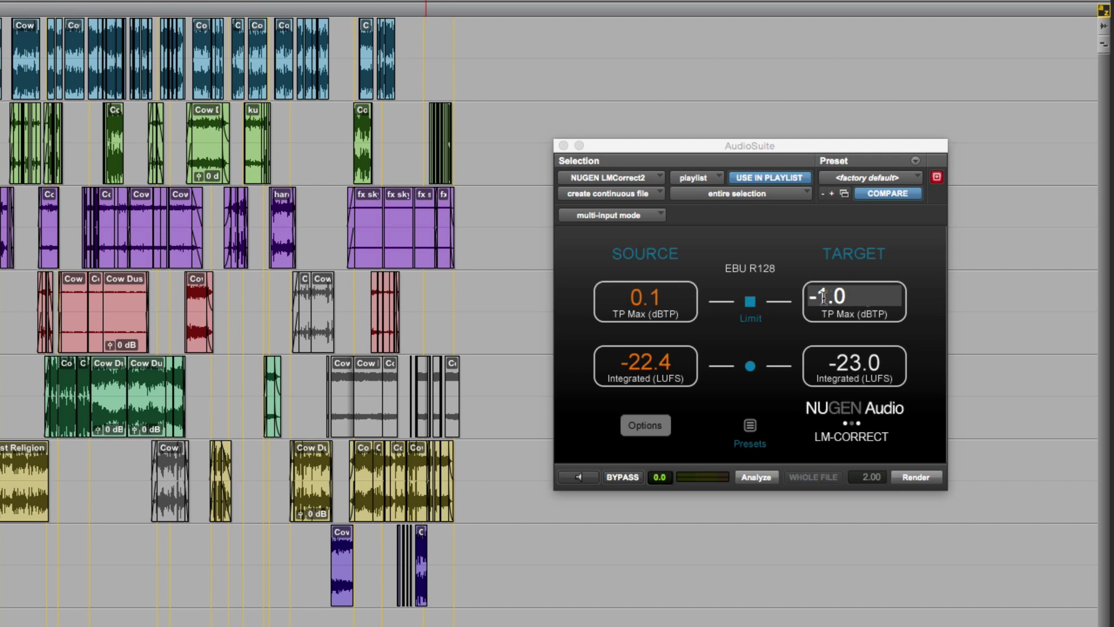
key("Delete")
type("3")
key("Return")
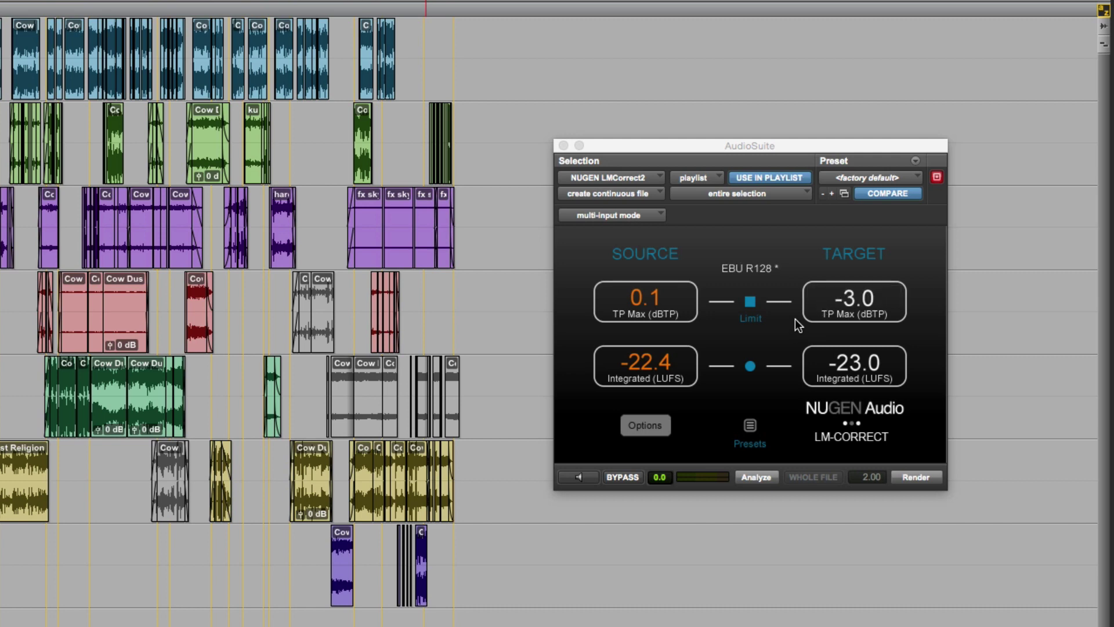
Toggle the true-peak Limit and Integrated target off and back on, leaving both enabled.
left_click(749, 304)
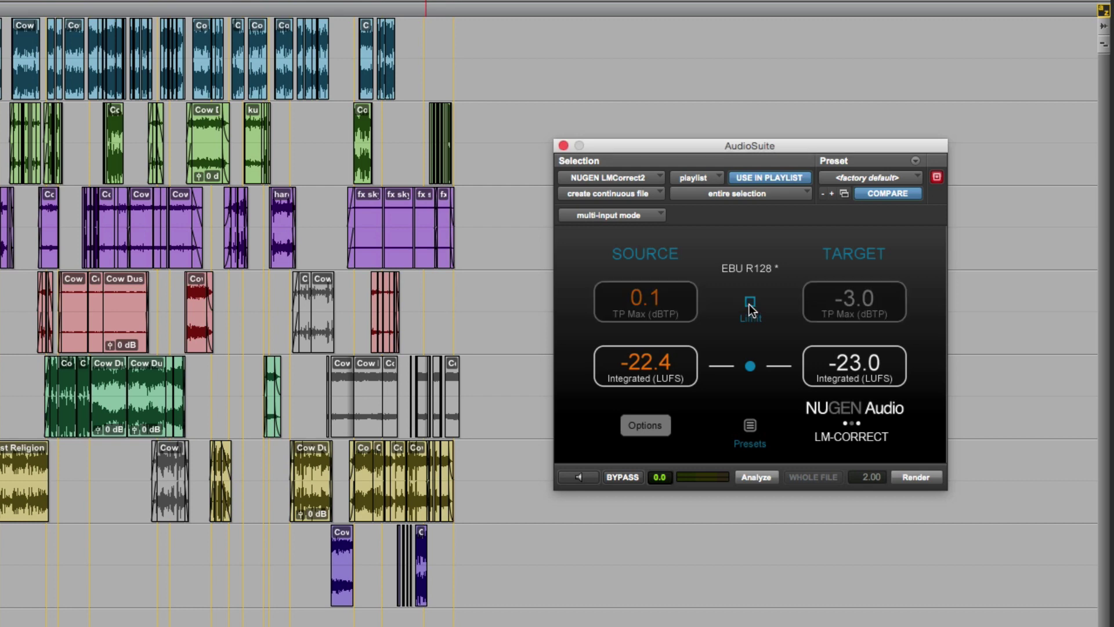
left_click(750, 303)
left_click(750, 367)
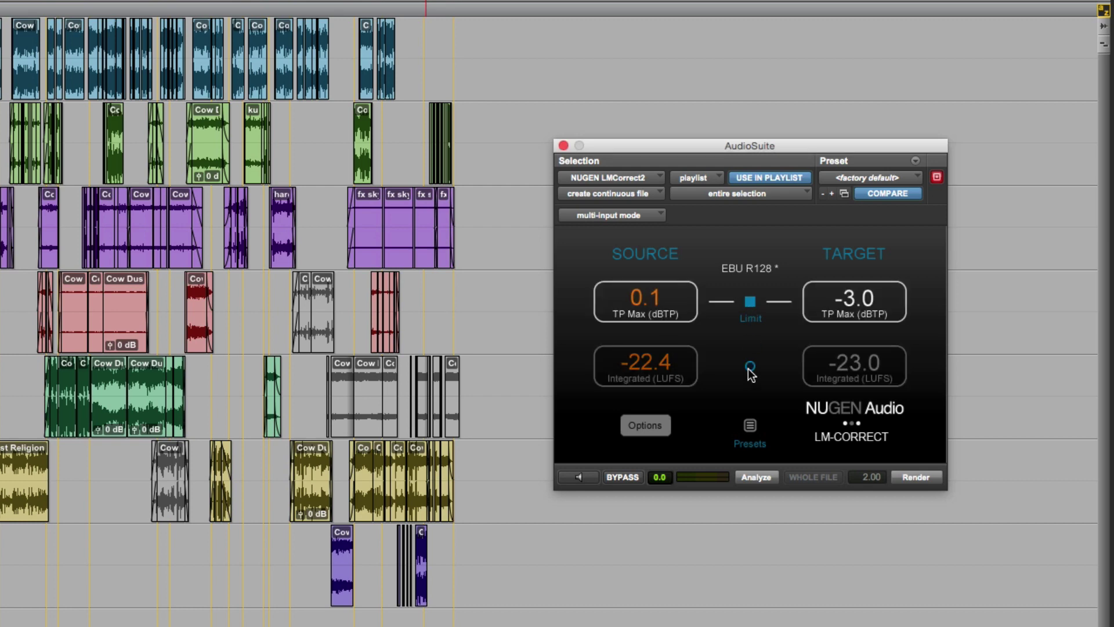
left_click(750, 367)
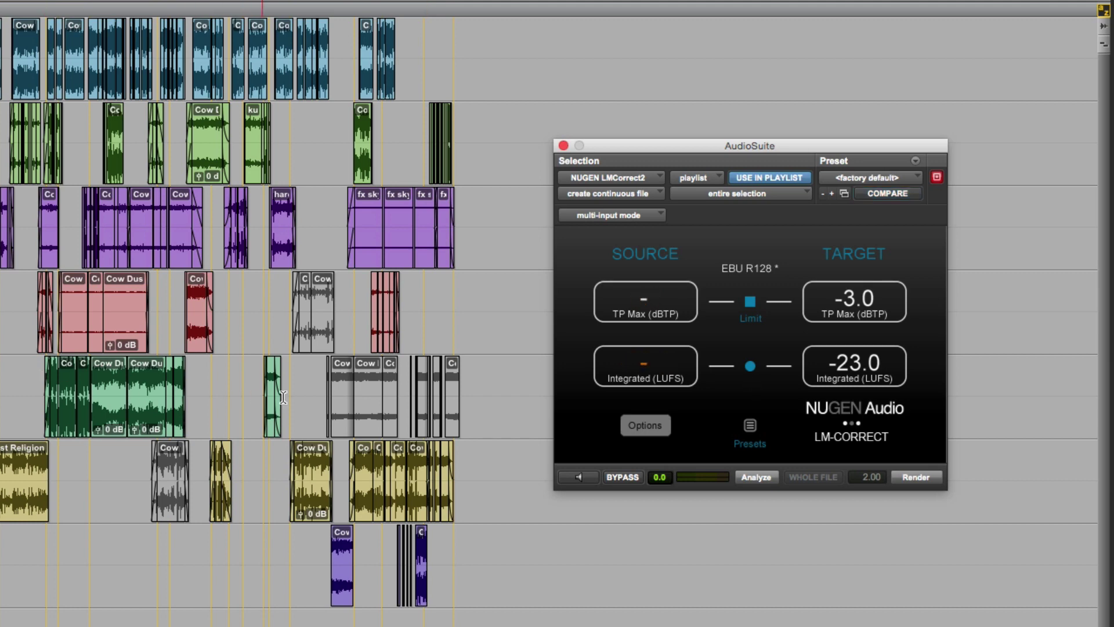
Switch LM-Correct's One-Click Render option on and return to the targets page.
left_click(633, 425)
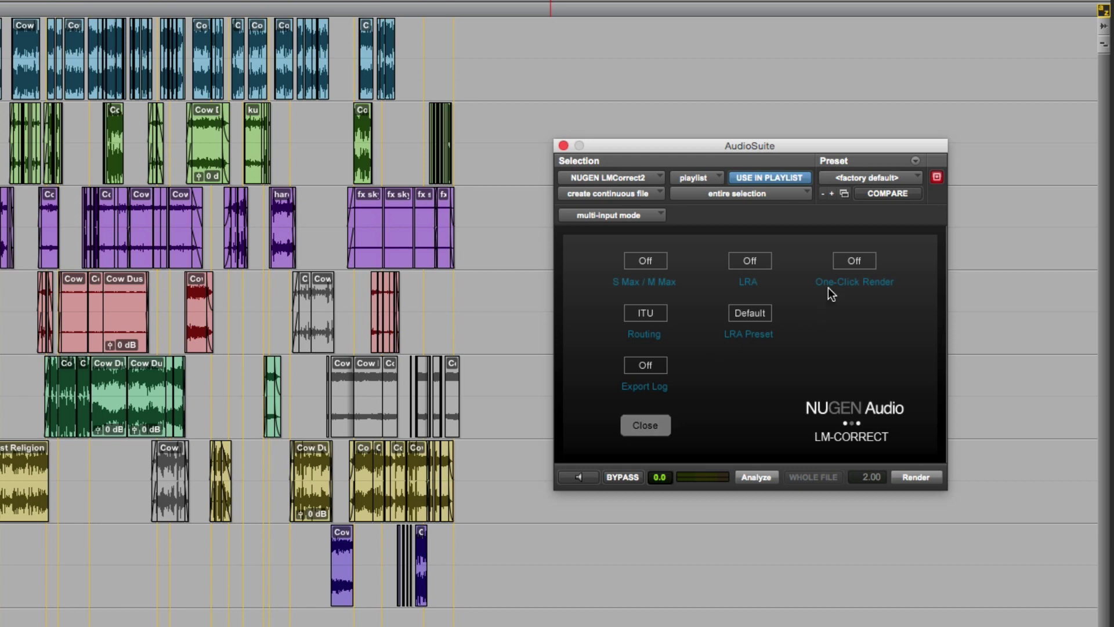
left_click(853, 260)
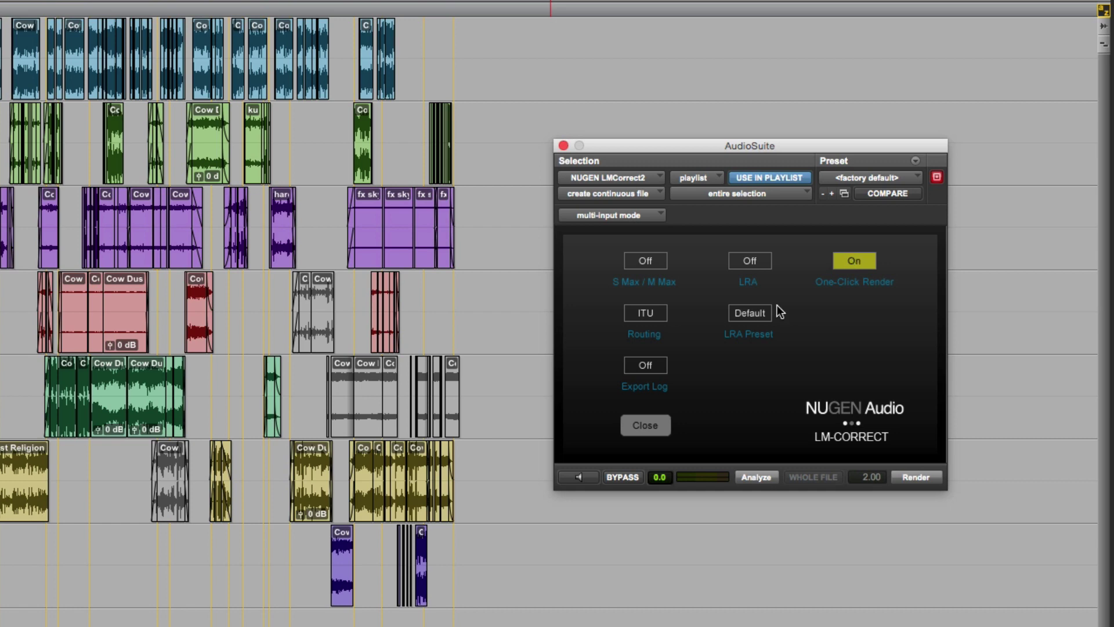
left_click(645, 423)
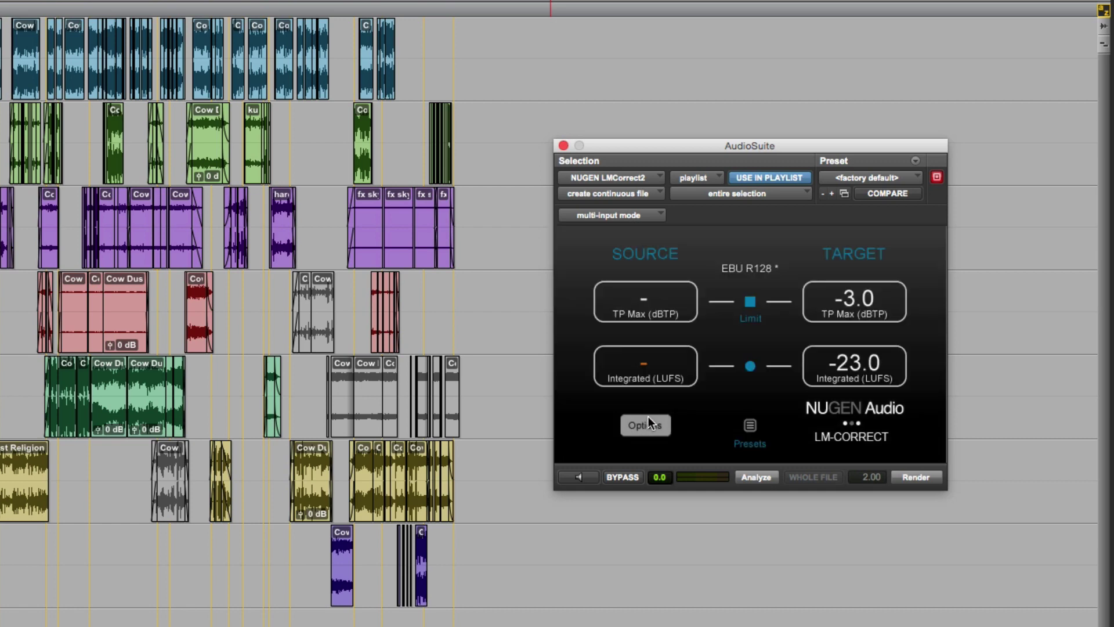
Render Audio 2, re-analyze, and render again to -23.0 LUFS and -3.0 dBTP.
left_click(913, 478)
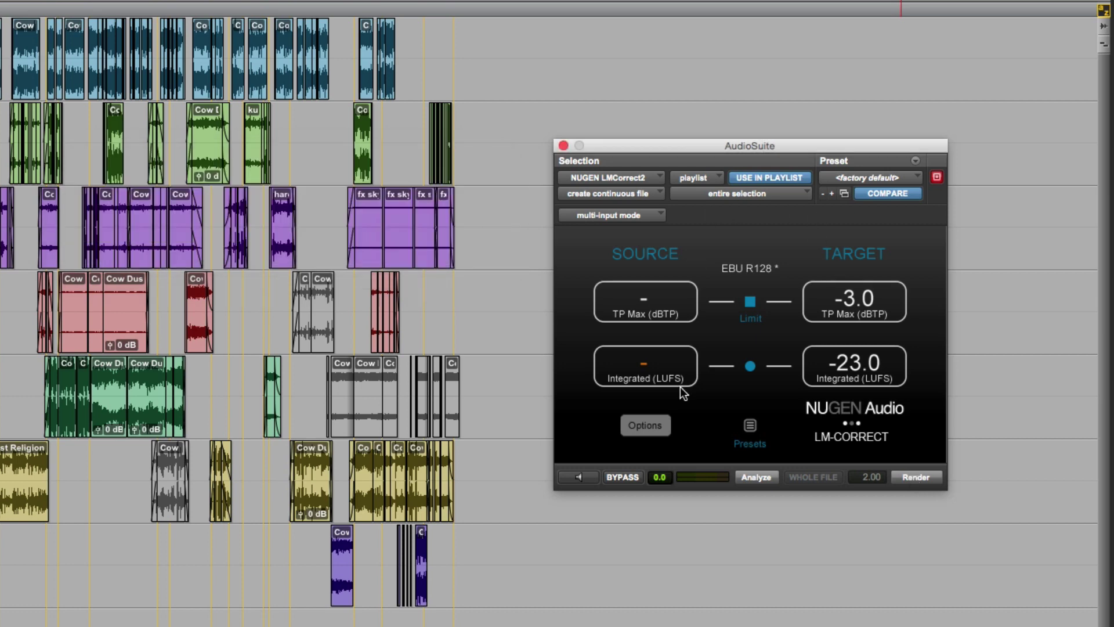
left_click(756, 477)
left_click(923, 477)
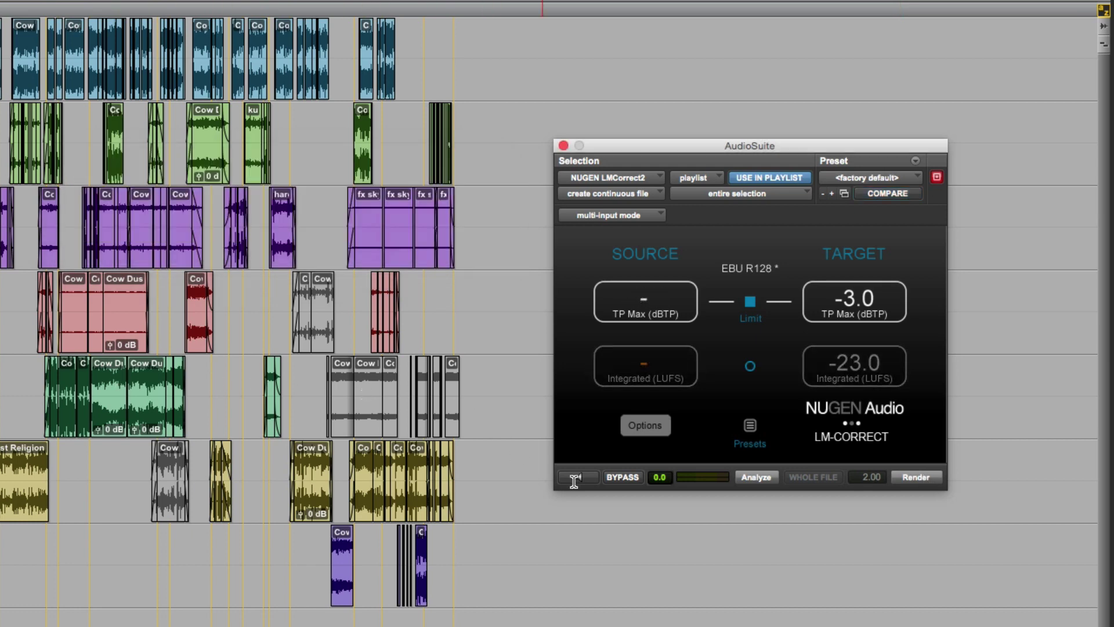
Enable the S Max / M Max option, activating a -18.0 LUFS short-term maximum target.
left_click(638, 429)
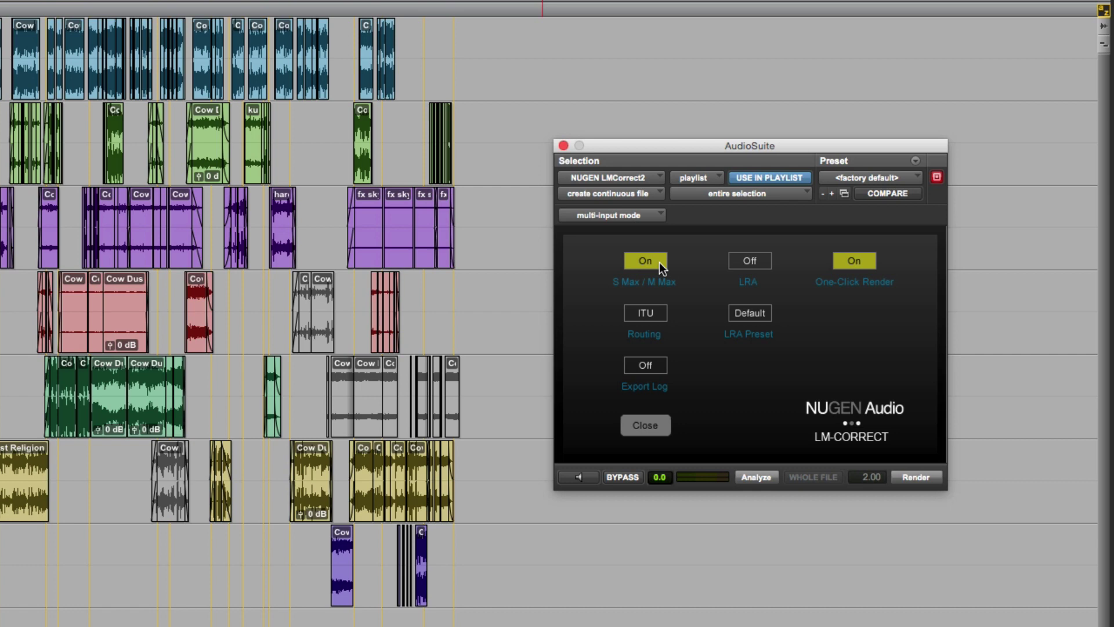
left_click(653, 431)
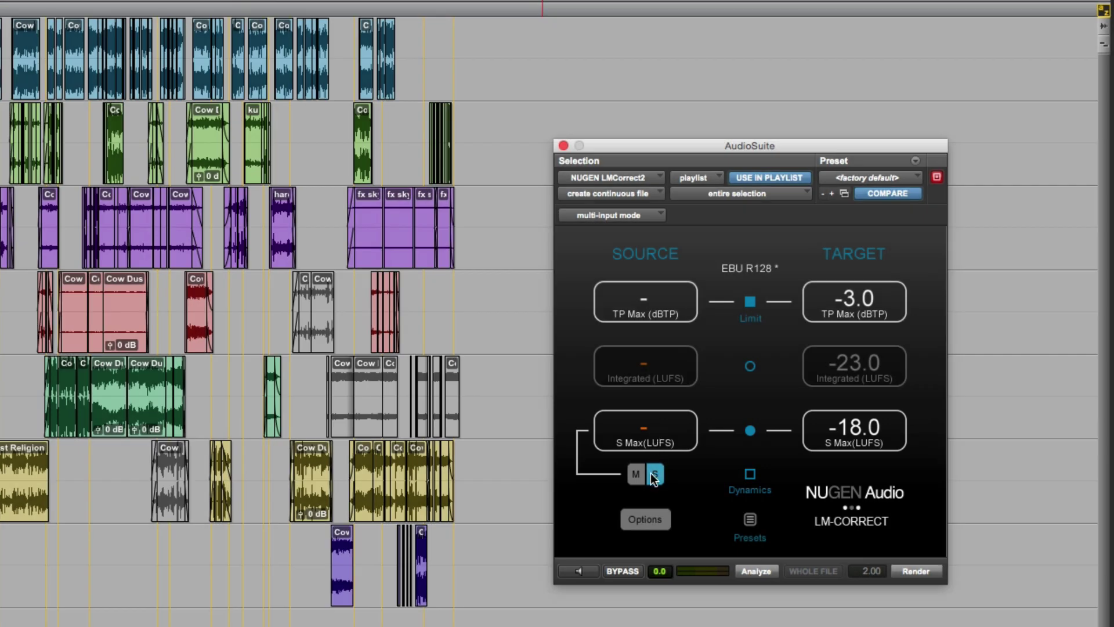
Try momentary then short-term maximum, keep short-term, and open Options to enable LRA.
left_click(639, 474)
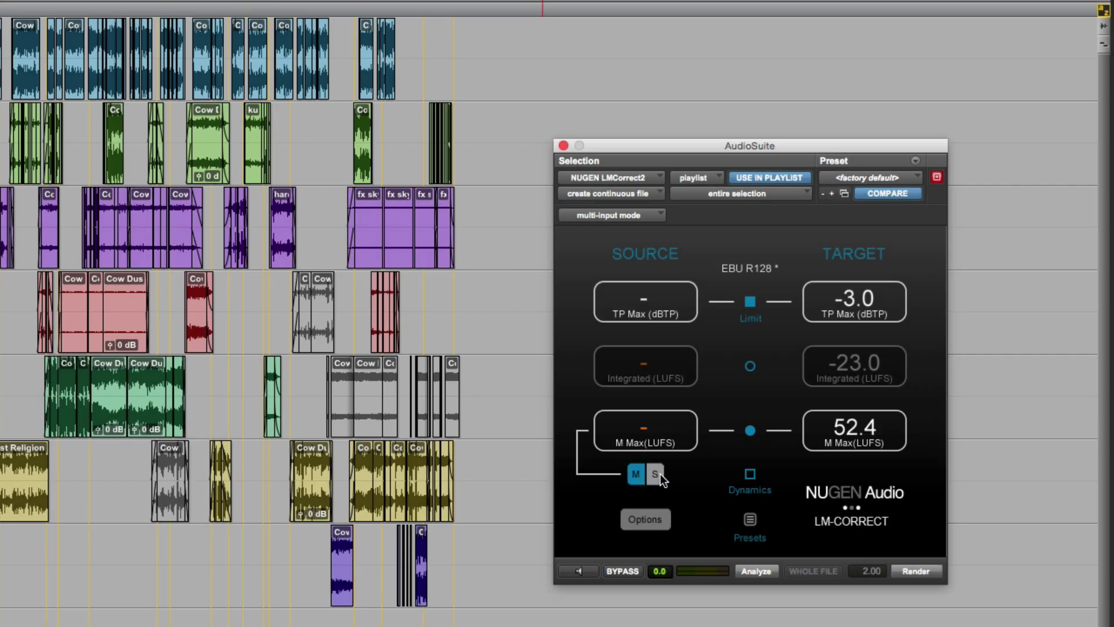
left_click(656, 474)
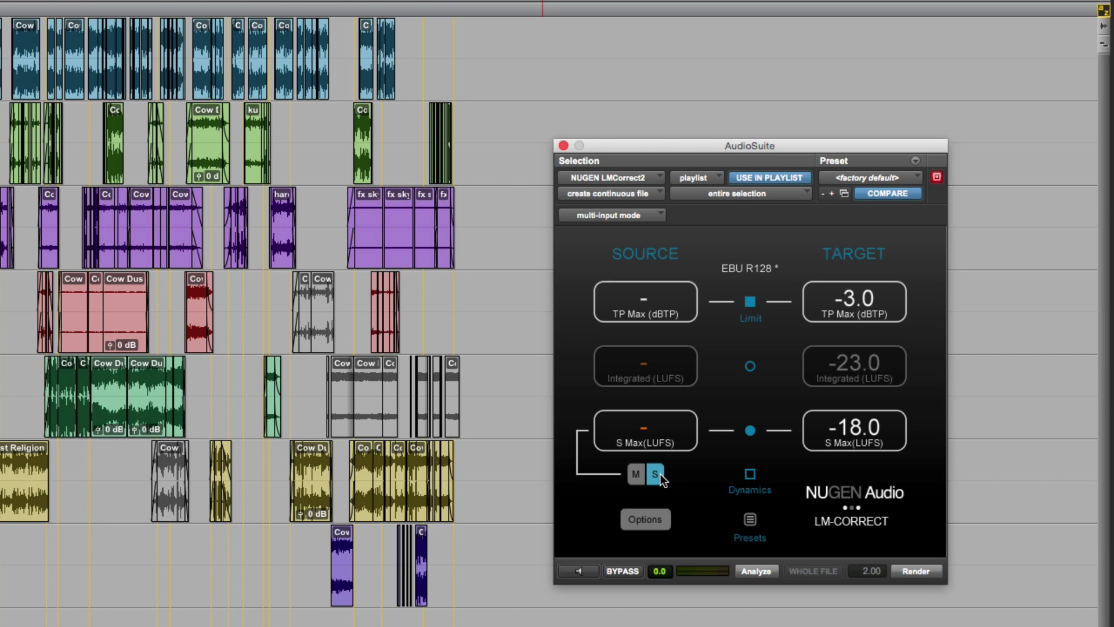
left_click(646, 518)
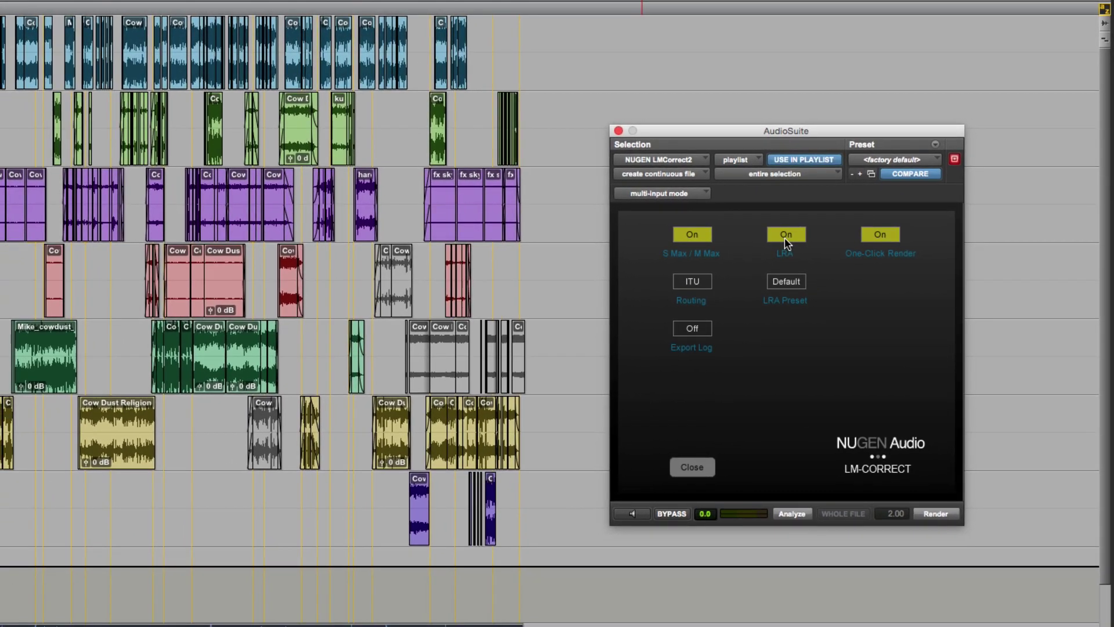
Keep the Default LRA preset, adding an 18.0 LRA Max target to the targets page.
left_click(790, 283)
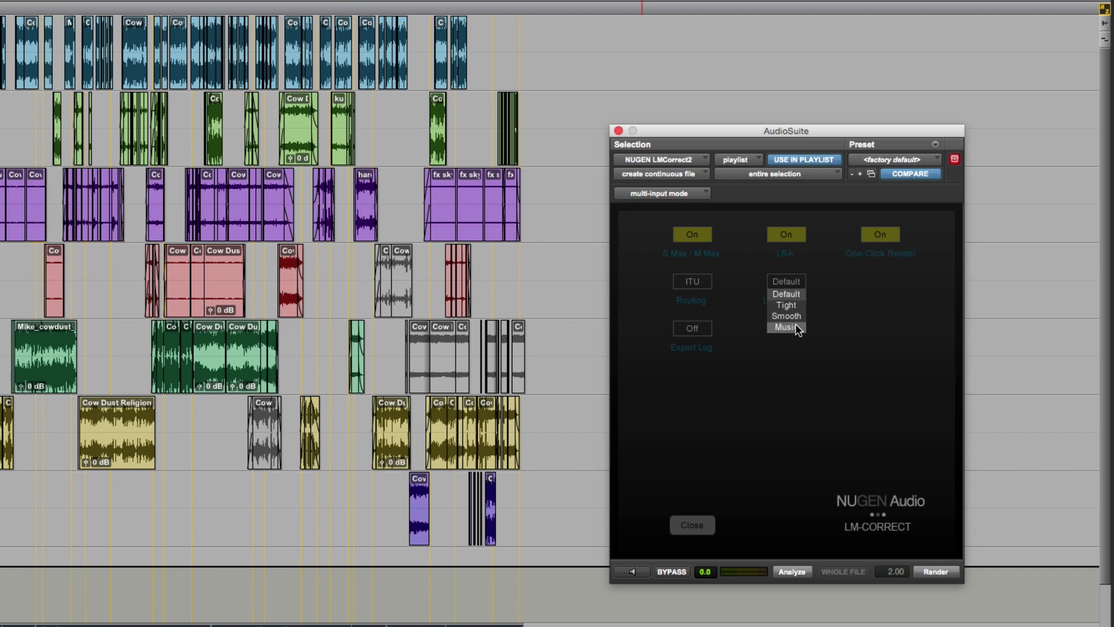
left_click(796, 292)
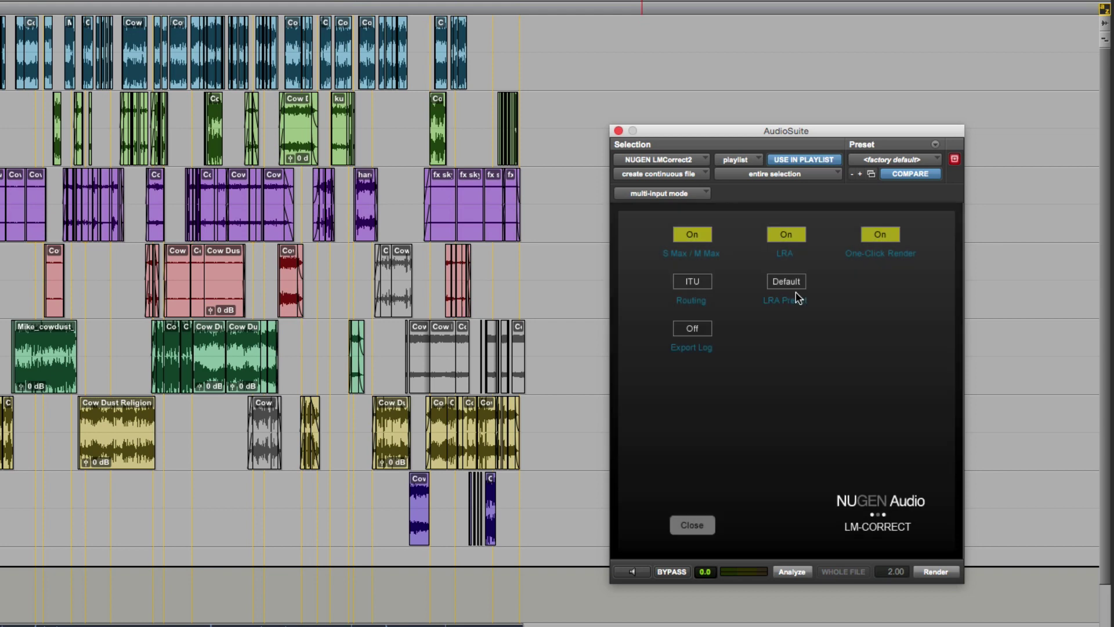
left_click(701, 522)
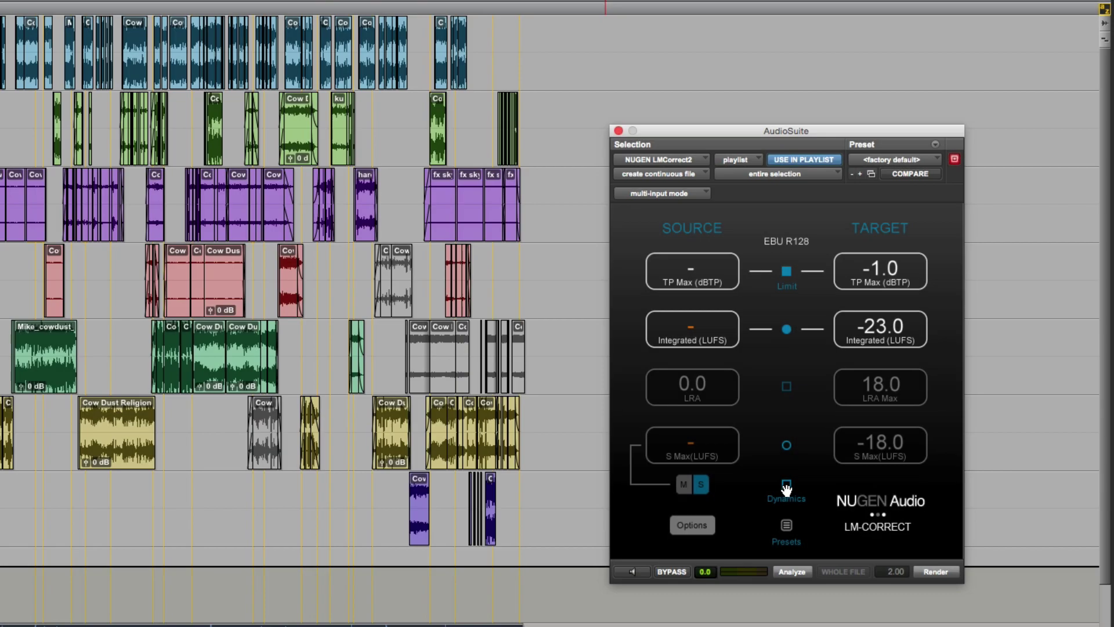
Turn on Dynamics, the S Max target and the LRA link; source measures 12.0 LRA.
left_click(786, 485)
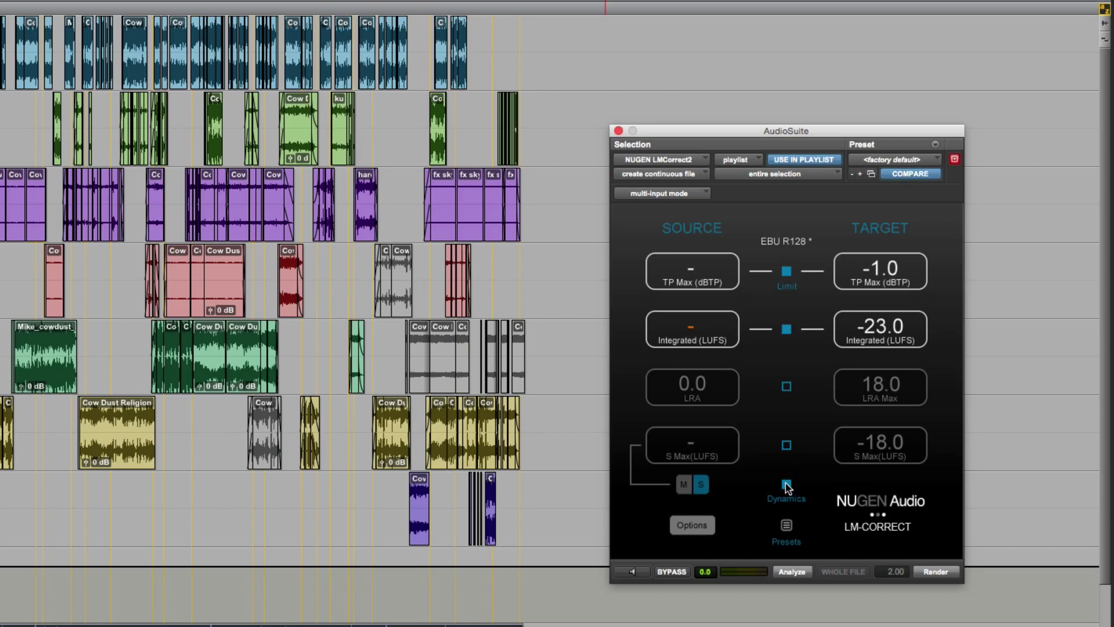
left_click(786, 445)
left_click(787, 386)
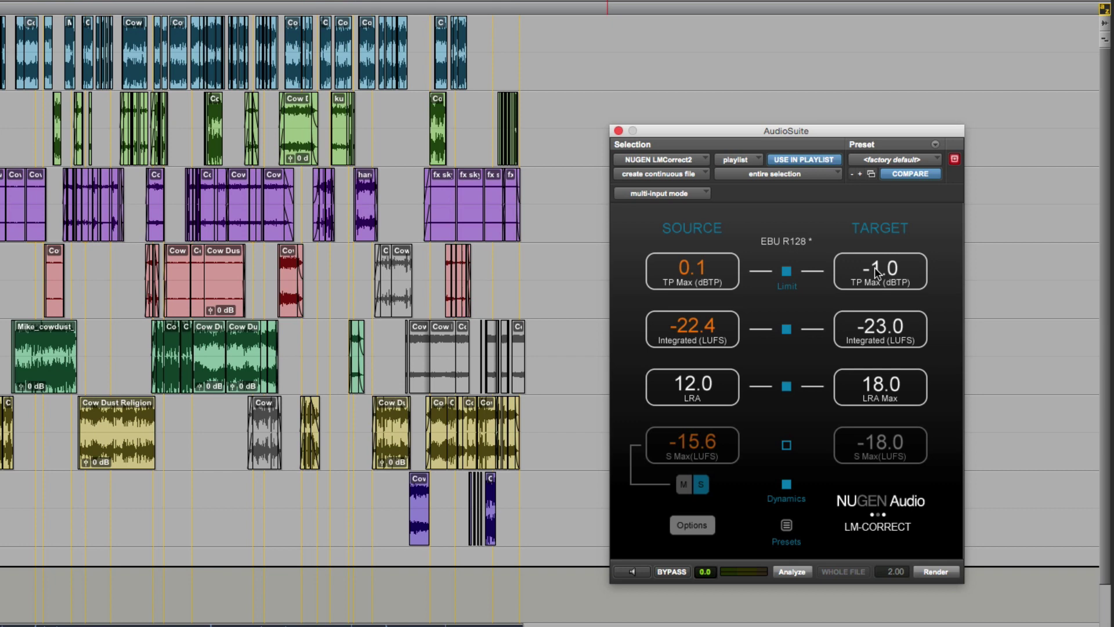
Enter -3.0 dBTP true peak, -16.0 LUFS integrated and 6.0 LRA maximum.
left_click(875, 267)
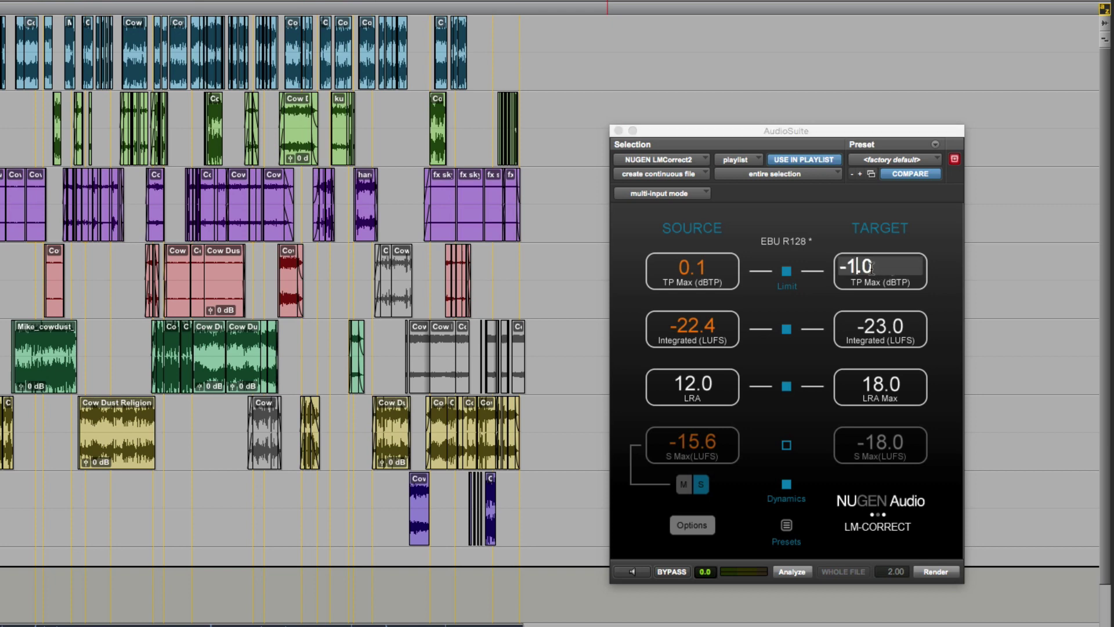
key("BackSpace")
type("3")
left_click(879, 330)
type("16")
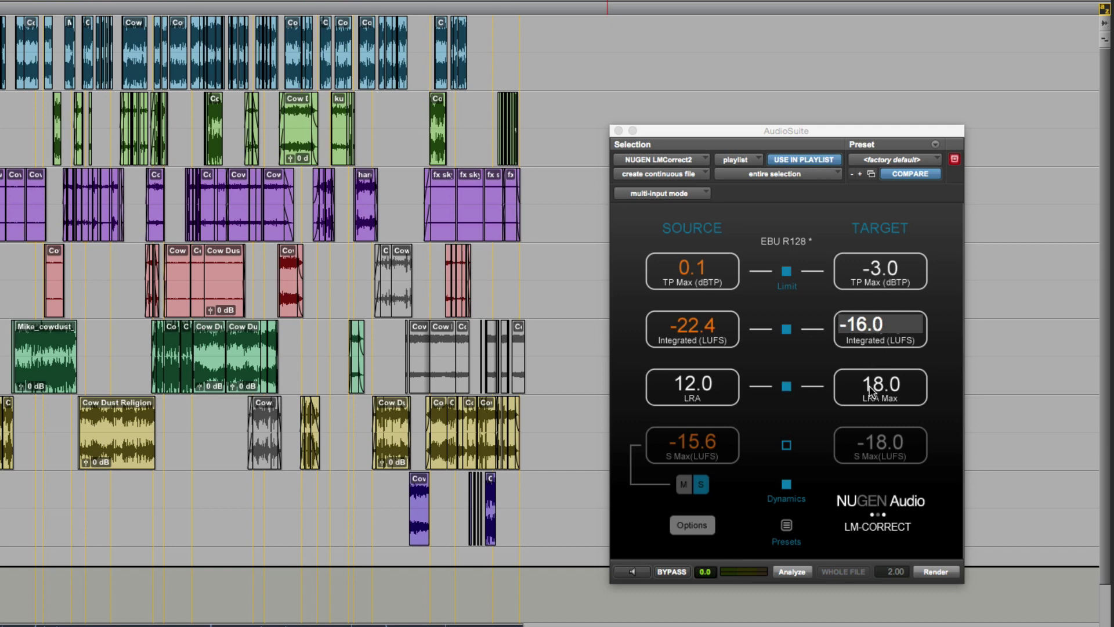
left_click(867, 383)
left_click_drag(863, 383, 841, 382)
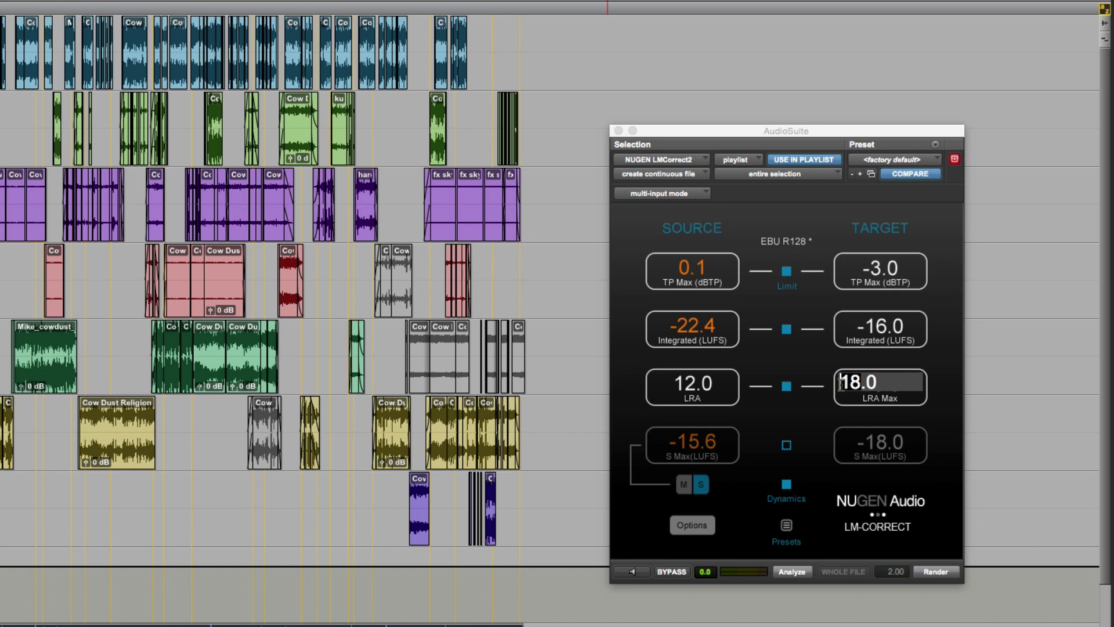
type("6")
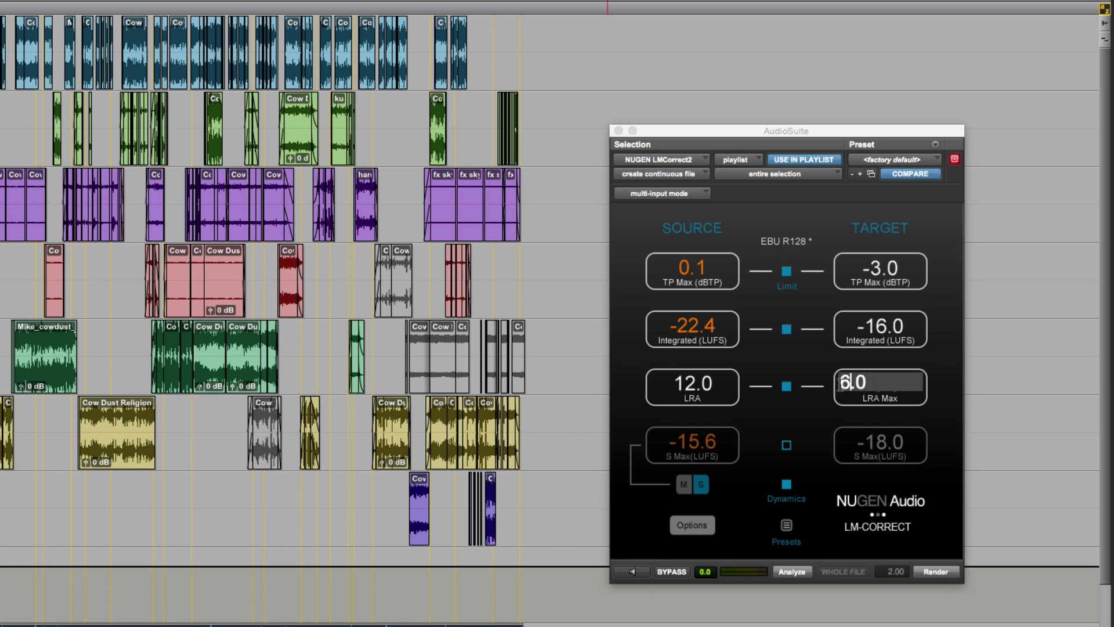
left_click(840, 424)
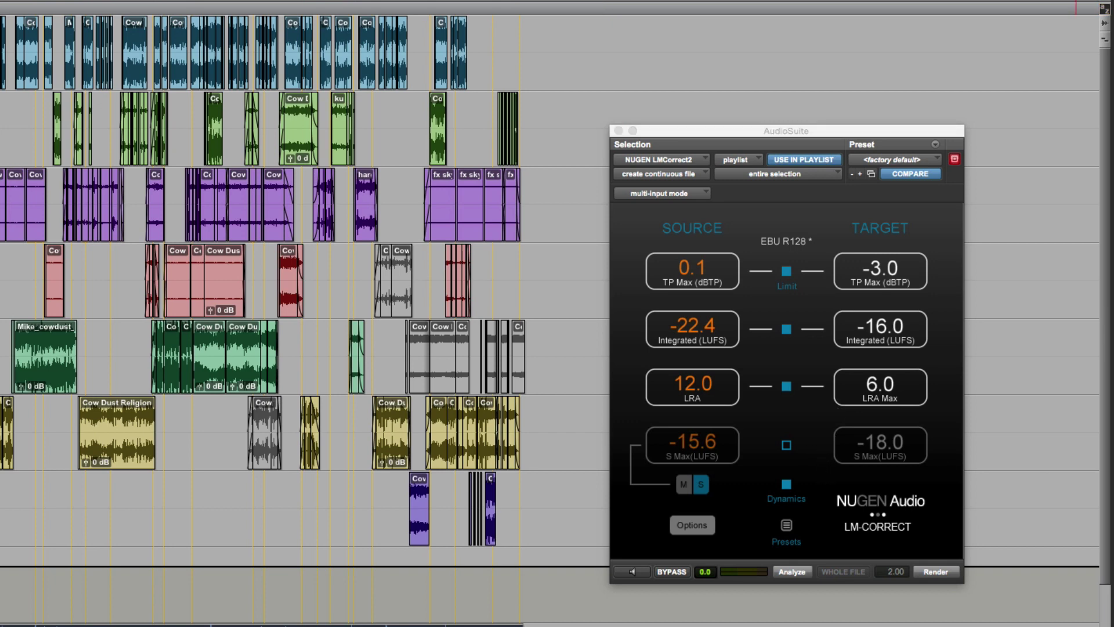
Render Audio 2 through LM-Correct to -16 LUFS, LRA 6, -3 dBTP, creating a new NUGENL2 clip.
left_click(941, 574)
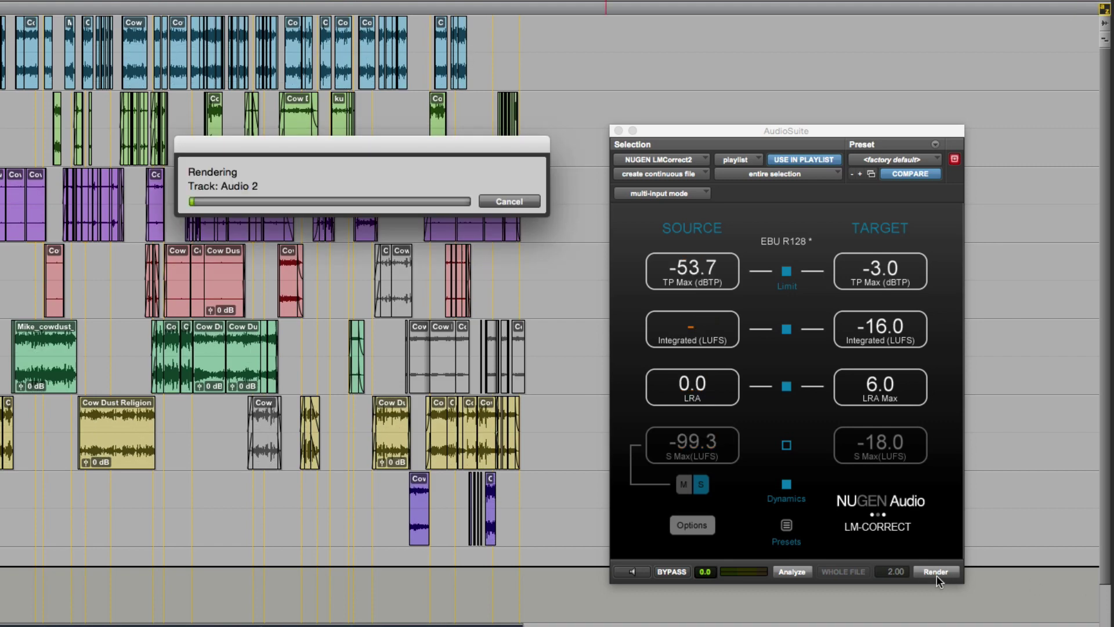